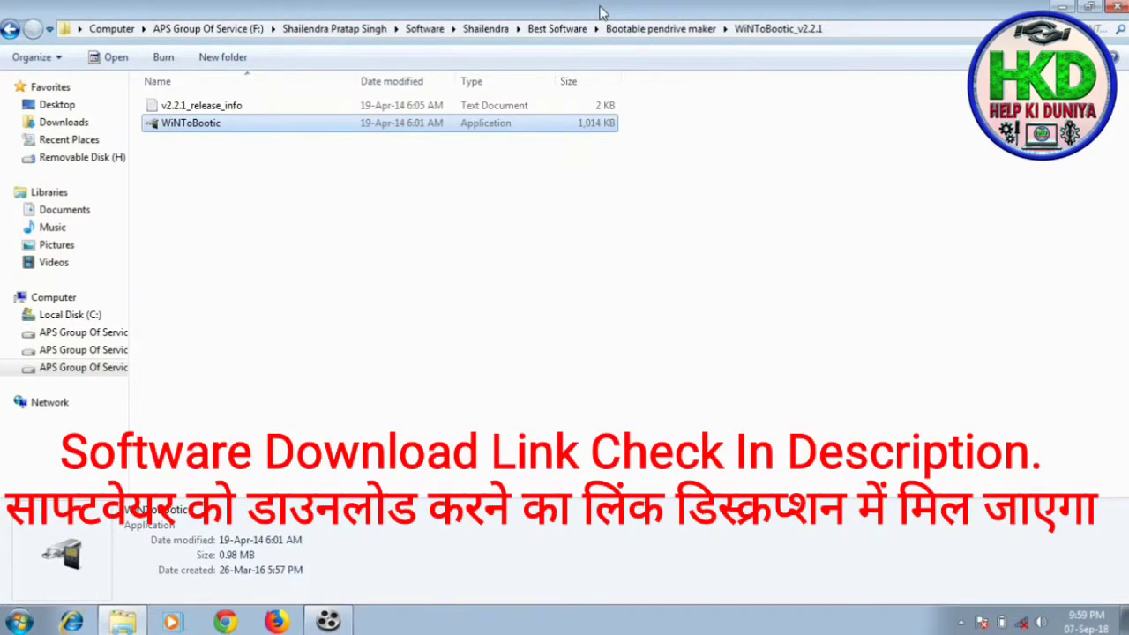
# Dismiss the AutoPlay prompt, then quick-format removable disk H: in WiNToBootic with no source selected, accepting the erase warnings
pyautogui.doubleClick(600, 12)
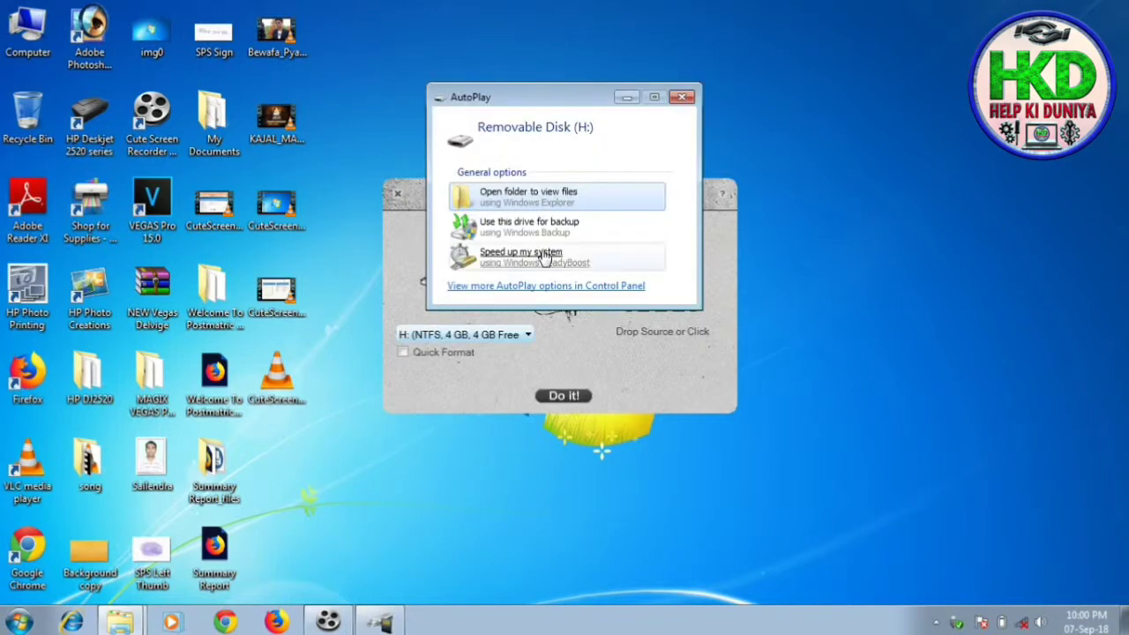
pyautogui.click(684, 98)
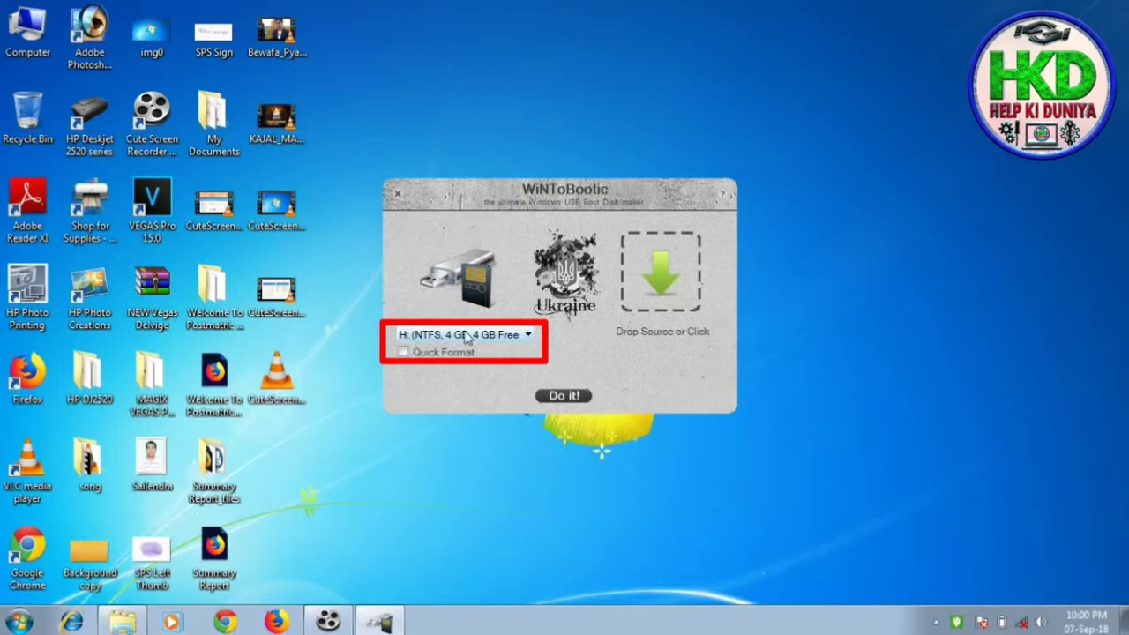
pyautogui.click(402, 353)
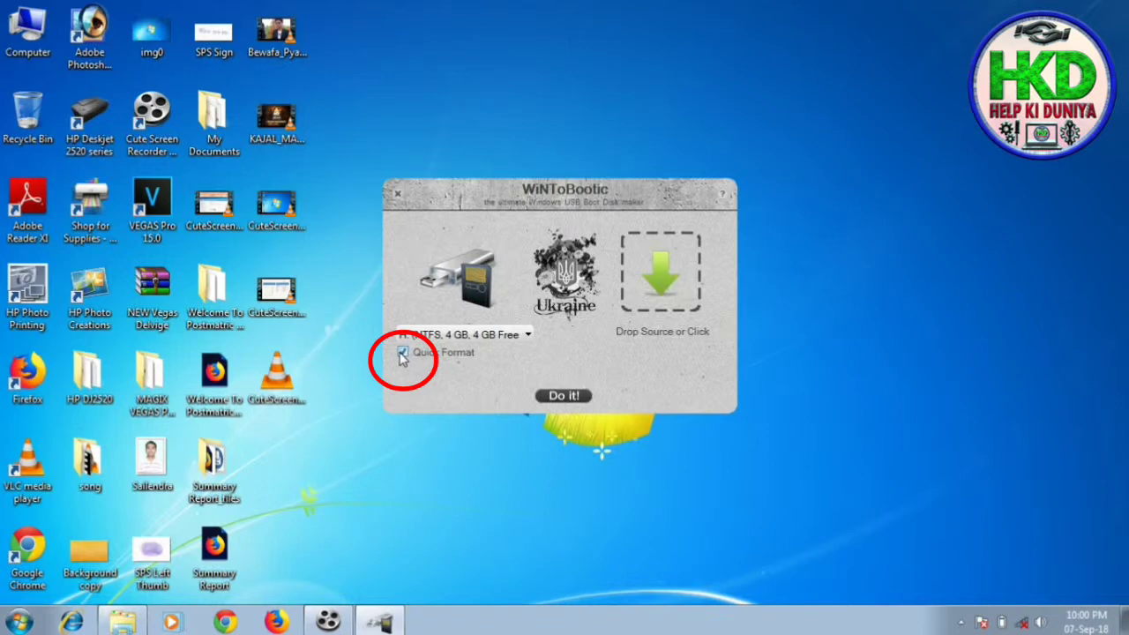
pyautogui.click(563, 397)
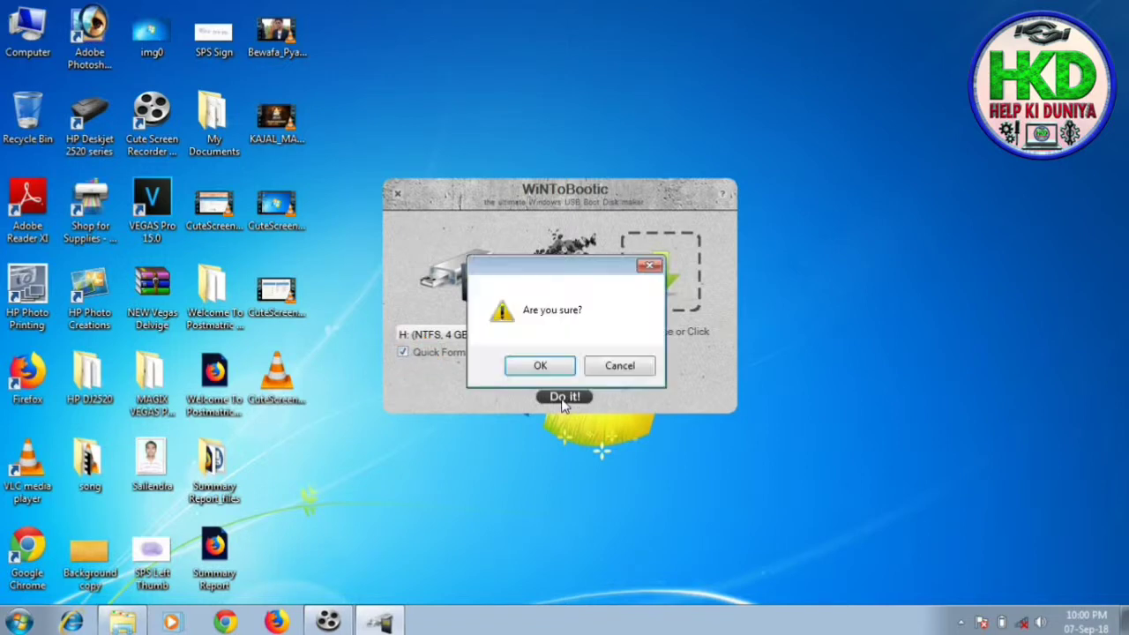
pyautogui.click(539, 370)
pyautogui.click(600, 367)
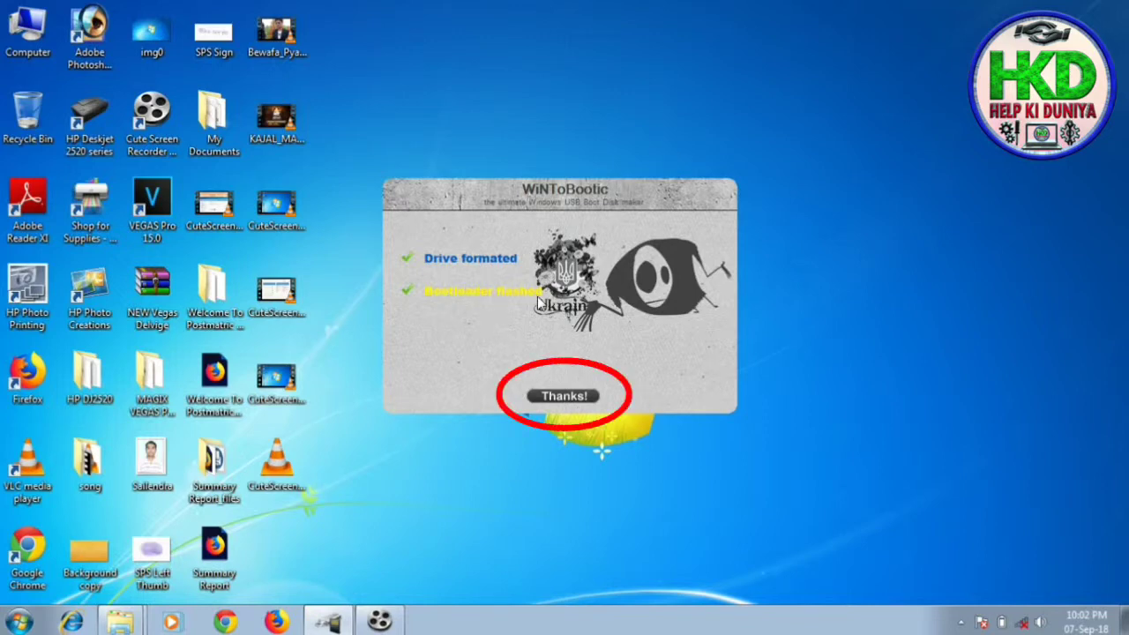
pyautogui.click(565, 397)
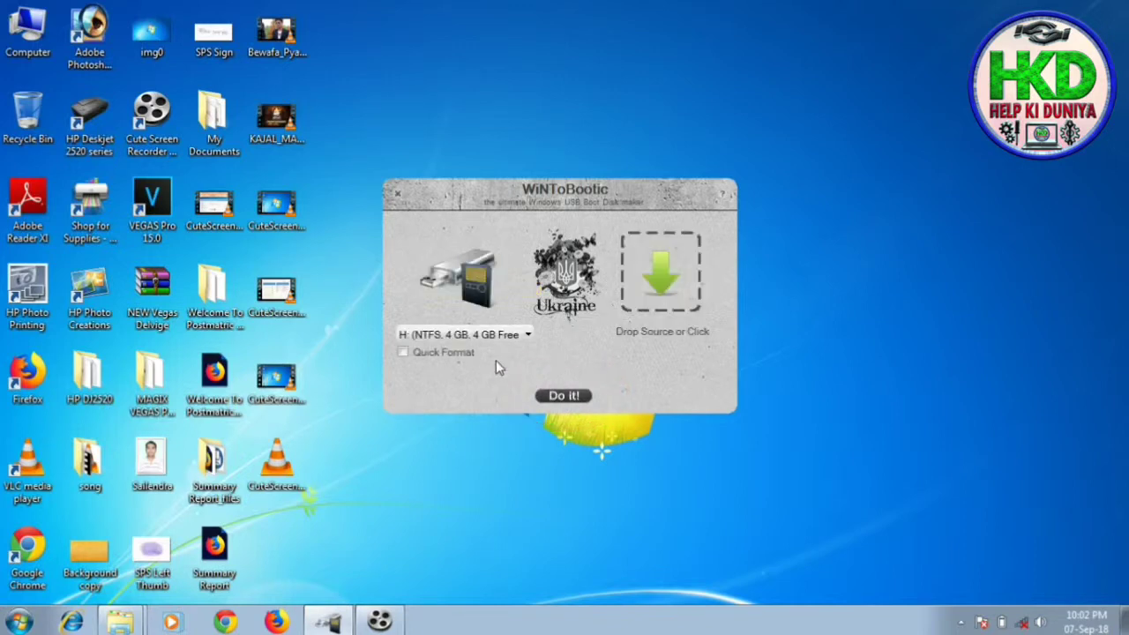
# Start choosing the boot source and browse drive F: to the Software folder inside the owner's personal folder
pyautogui.click(662, 280)
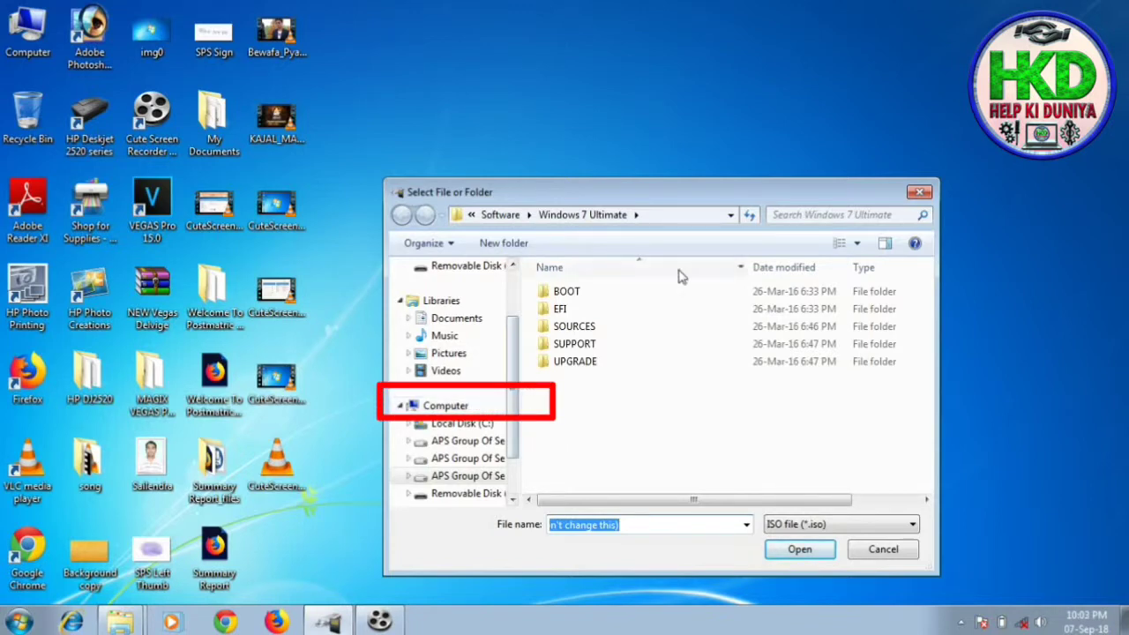
pyautogui.click(446, 408)
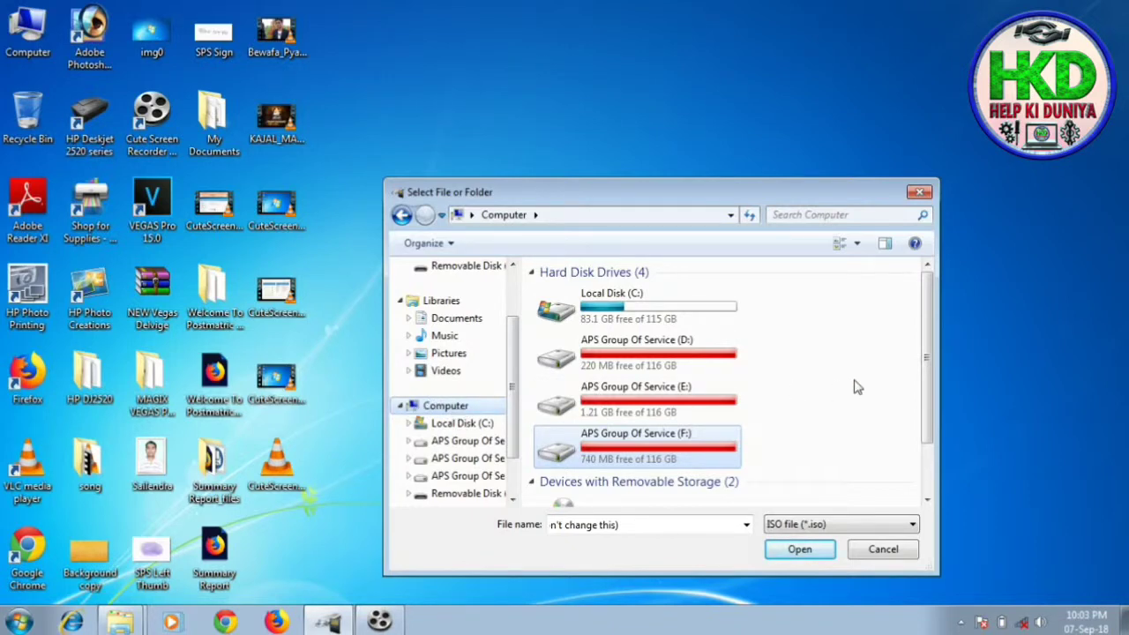
pyautogui.moveTo(929, 374)
pyautogui.mouseDown()
pyautogui.moveTo(933, 452)
pyautogui.moveTo(928, 394)
pyautogui.mouseUp()
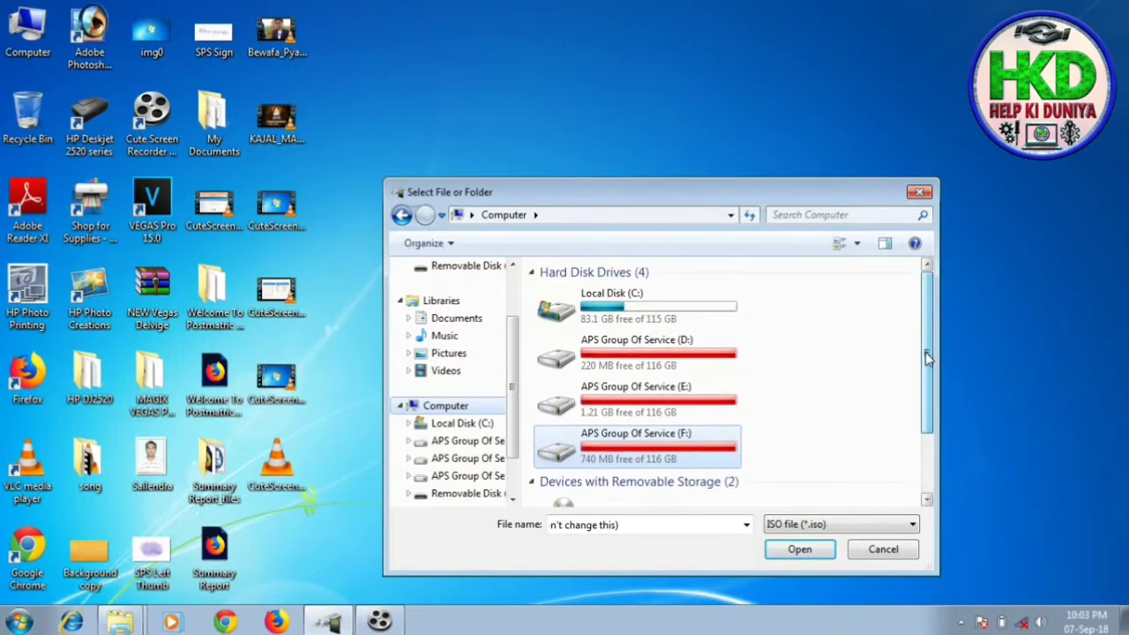
pyautogui.doubleClick(637, 443)
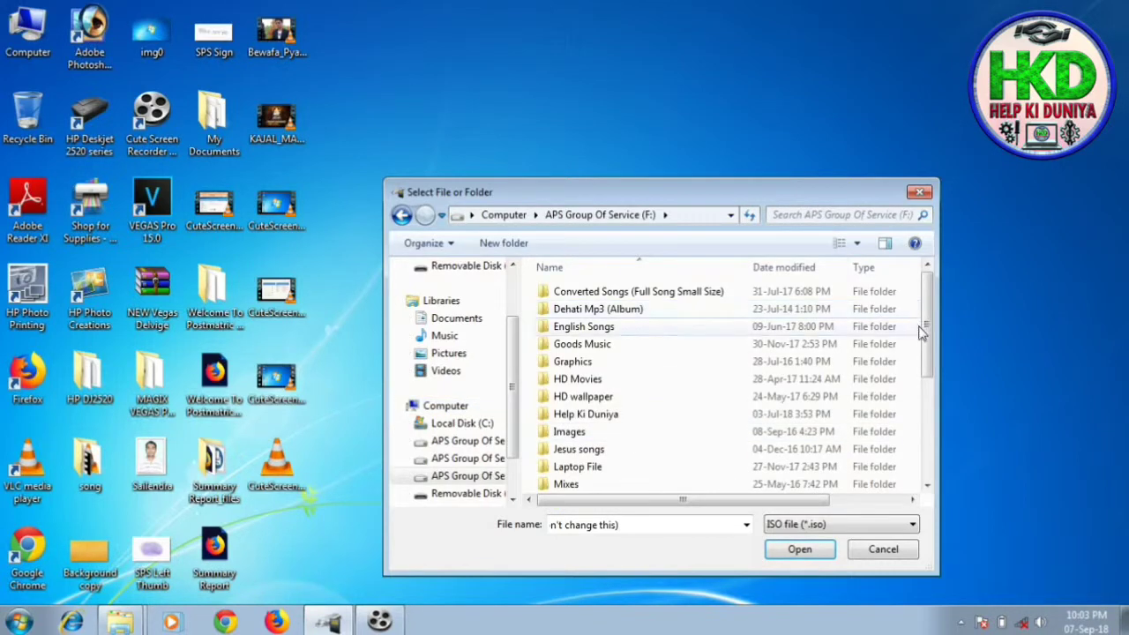
pyautogui.moveTo(927, 324); pyautogui.dragTo(931, 424)
pyautogui.doubleClick(641, 472)
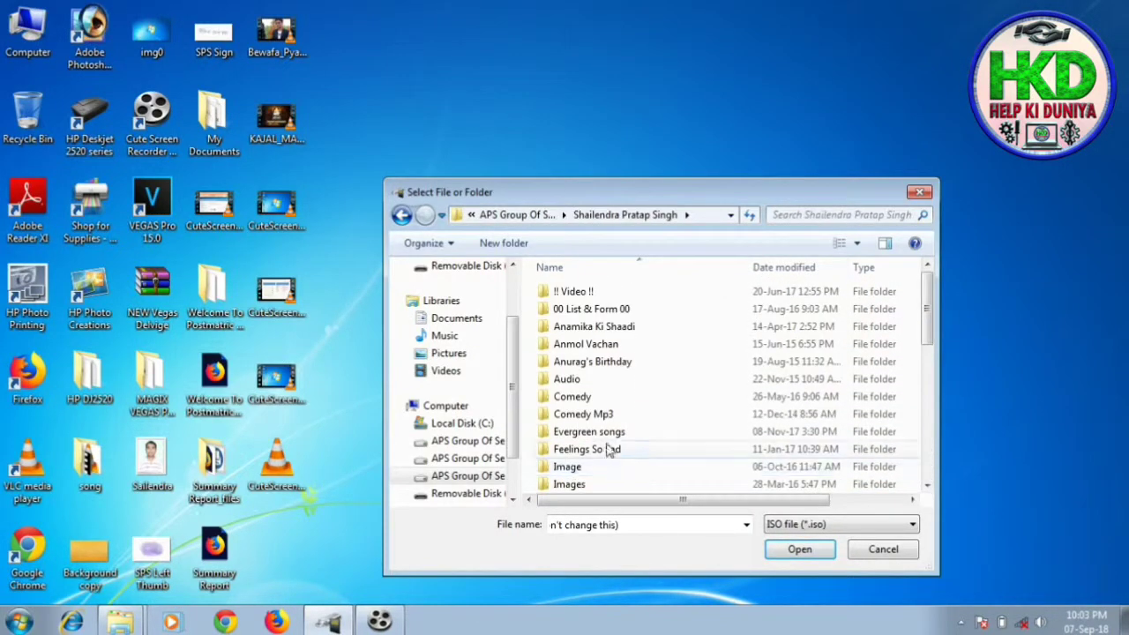
pyautogui.moveTo(926, 301); pyautogui.dragTo(930, 390)
pyautogui.doubleClick(570, 472)
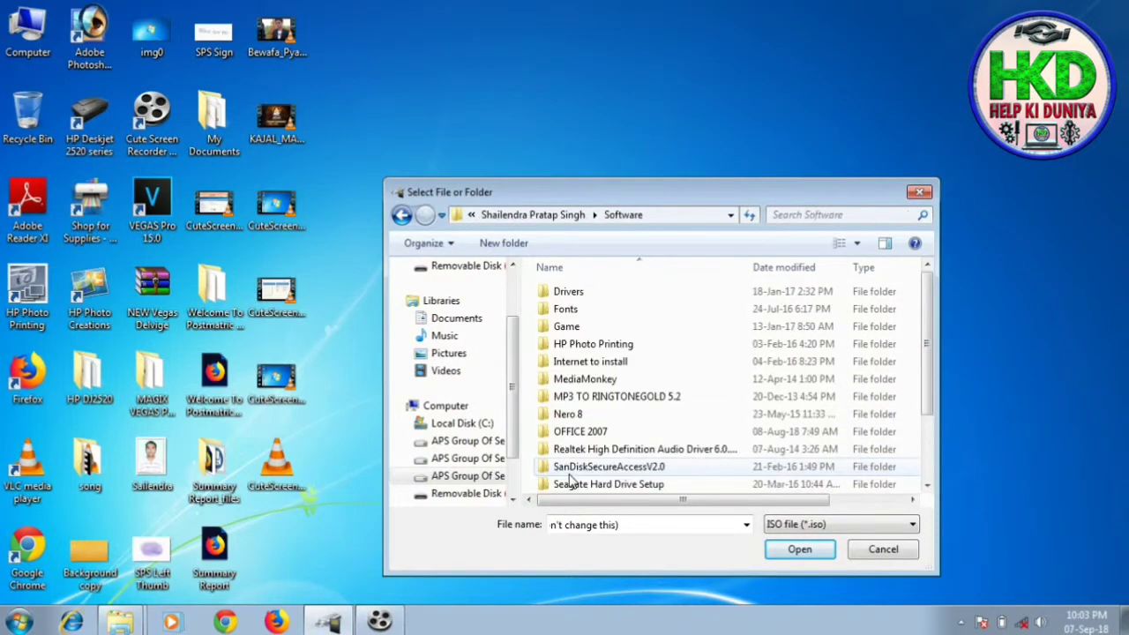
# Choose the Windows 7 Ultimate folder inside Software as the source for the bootable drive
pyautogui.moveTo(935, 342); pyautogui.dragTo(930, 398)
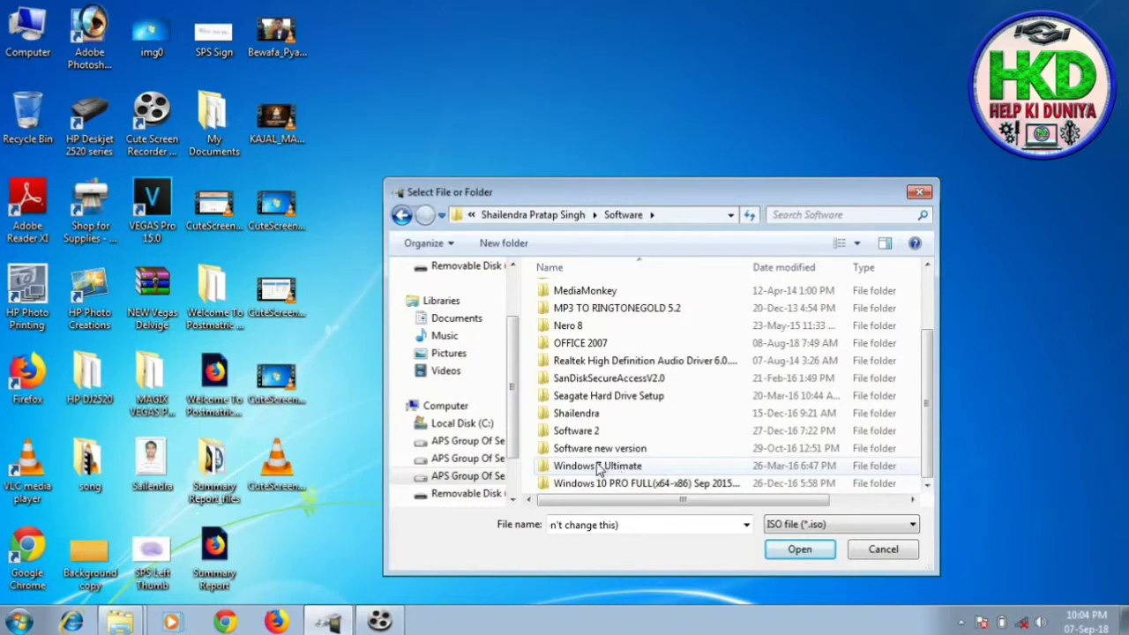
pyautogui.click(589, 468)
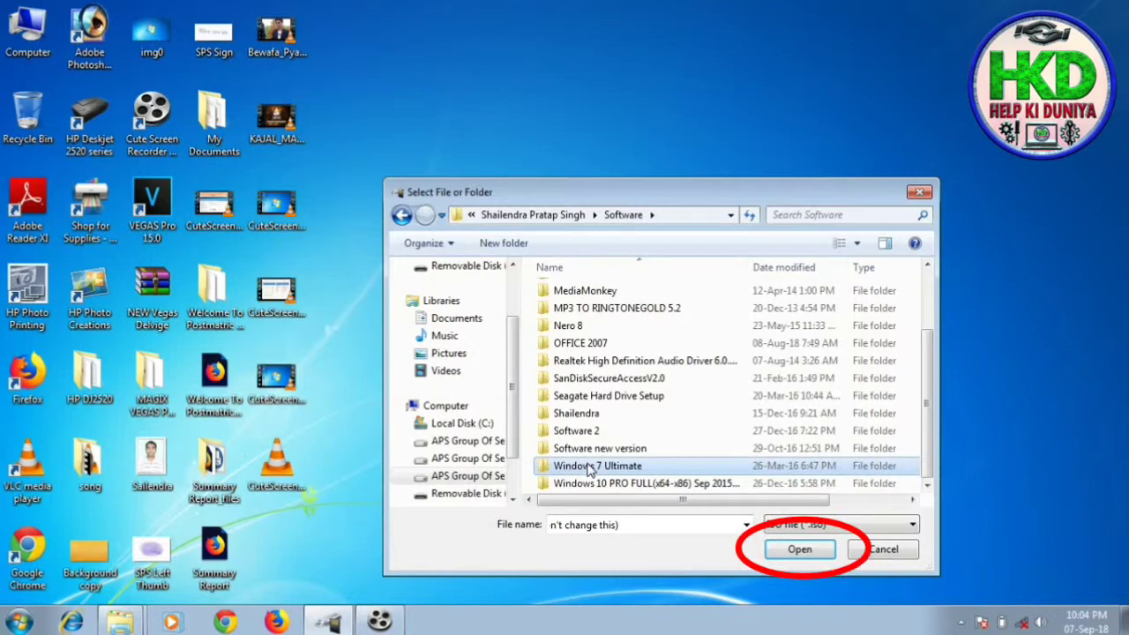
pyautogui.click(793, 550)
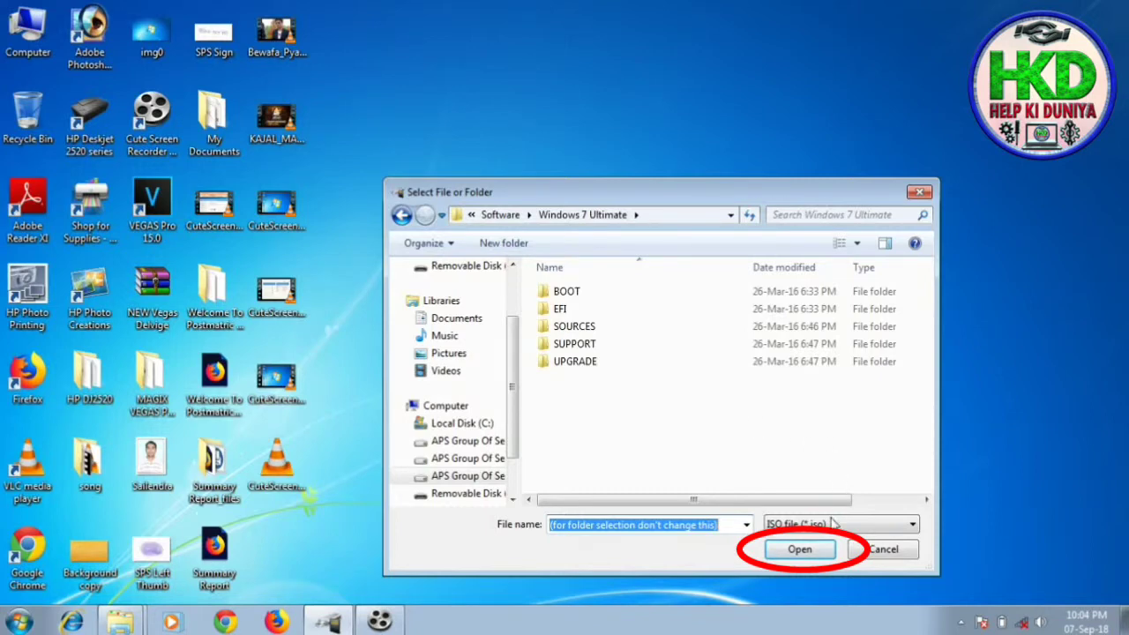
pyautogui.click(804, 556)
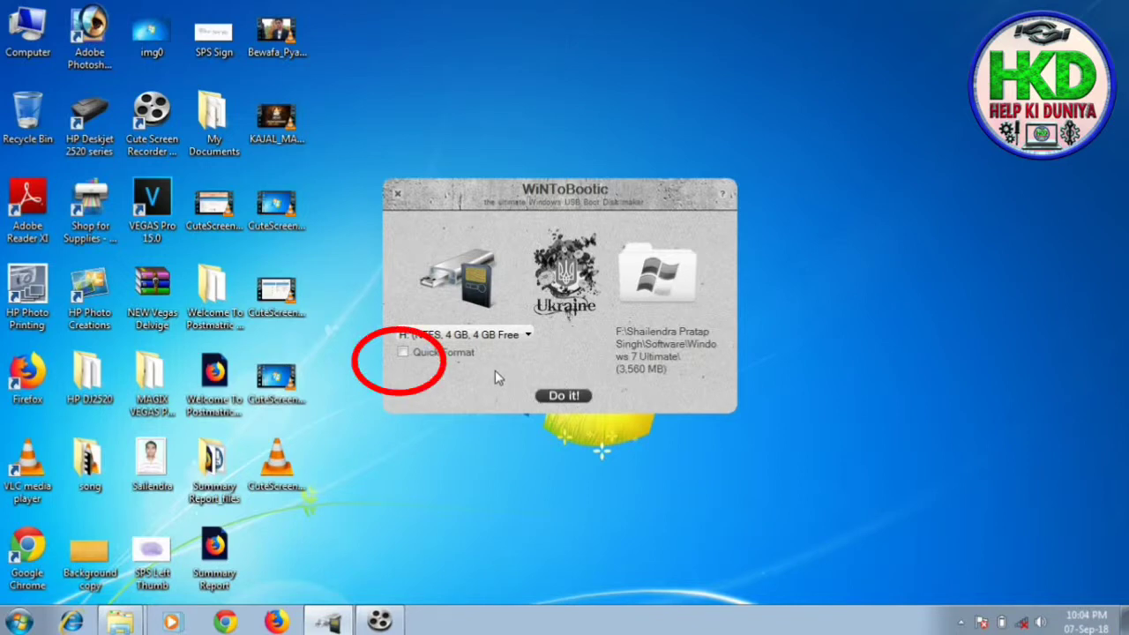
# Create the bootable drive on H: with Quick Format enabled, accept the erase warnings, and close WiNToBootic once writing finishes
pyautogui.click(404, 353)
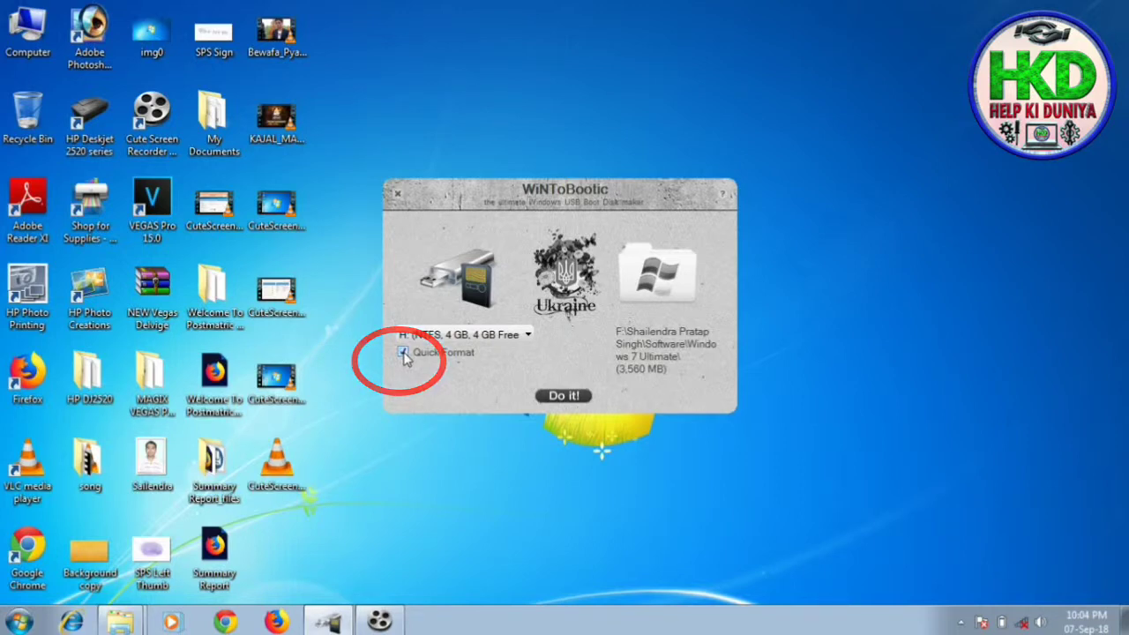
pyautogui.click(564, 398)
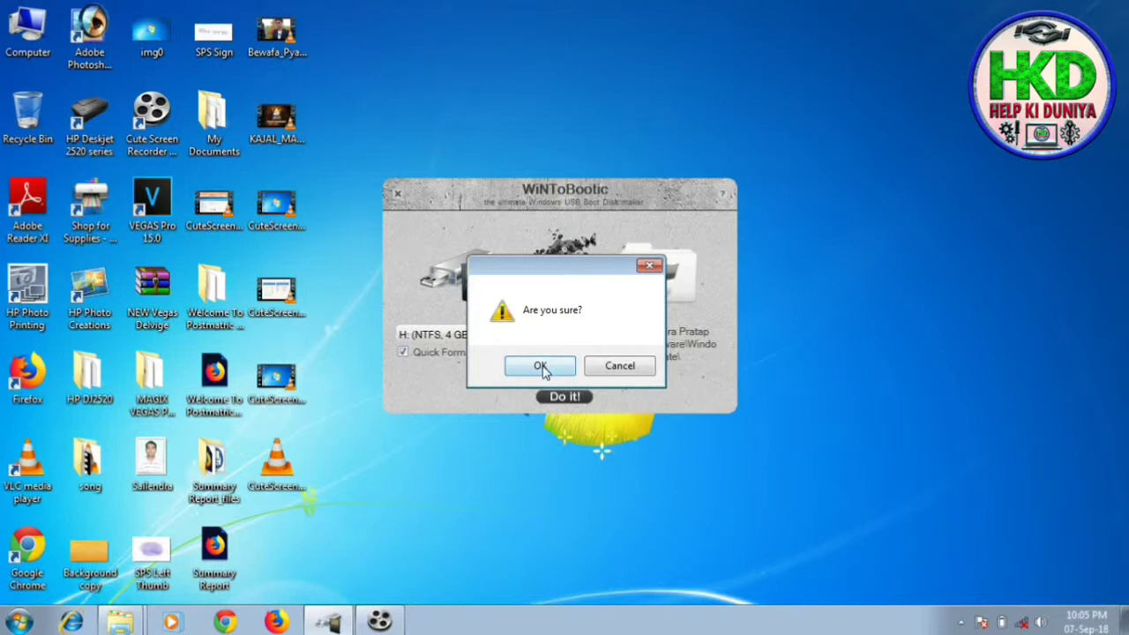
pyautogui.click(544, 370)
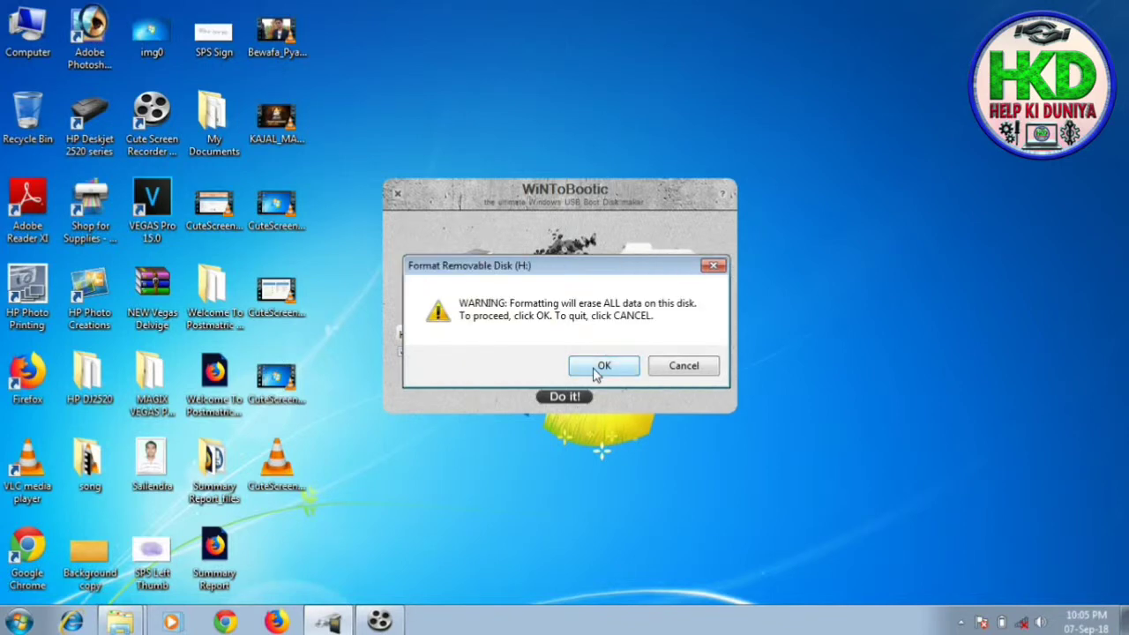
pyautogui.click(596, 370)
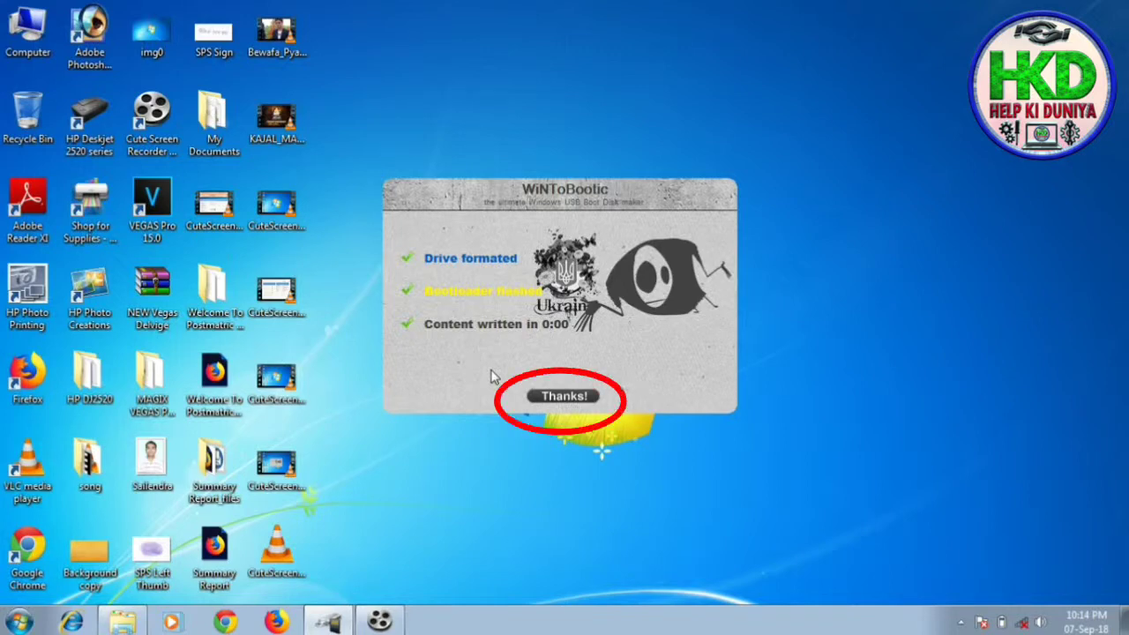
pyautogui.click(556, 397)
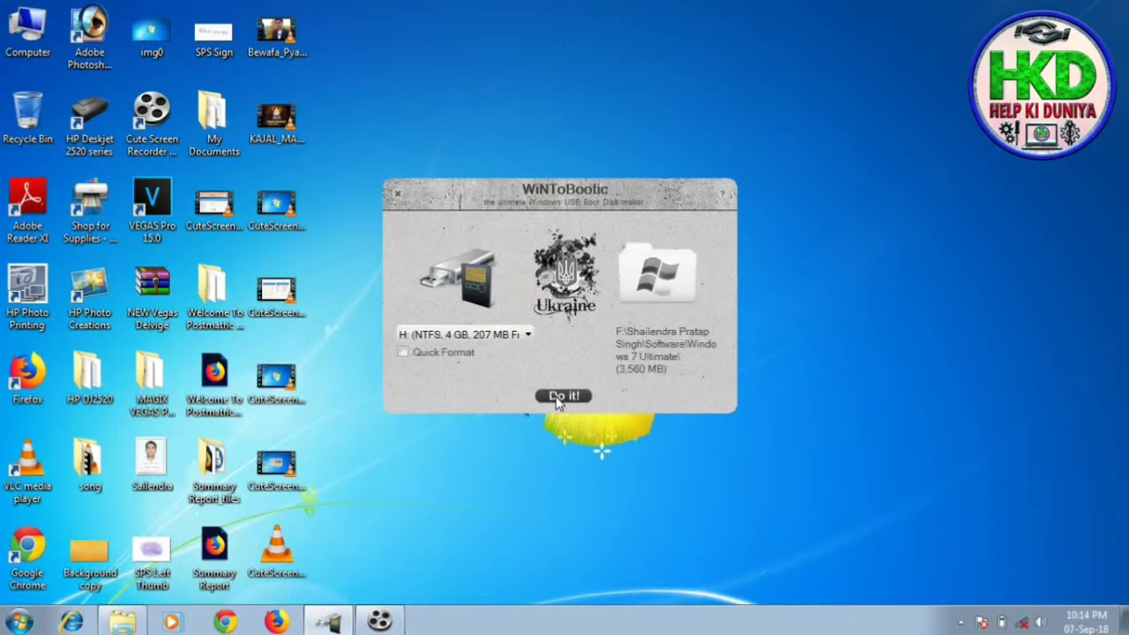
pyautogui.click(398, 195)
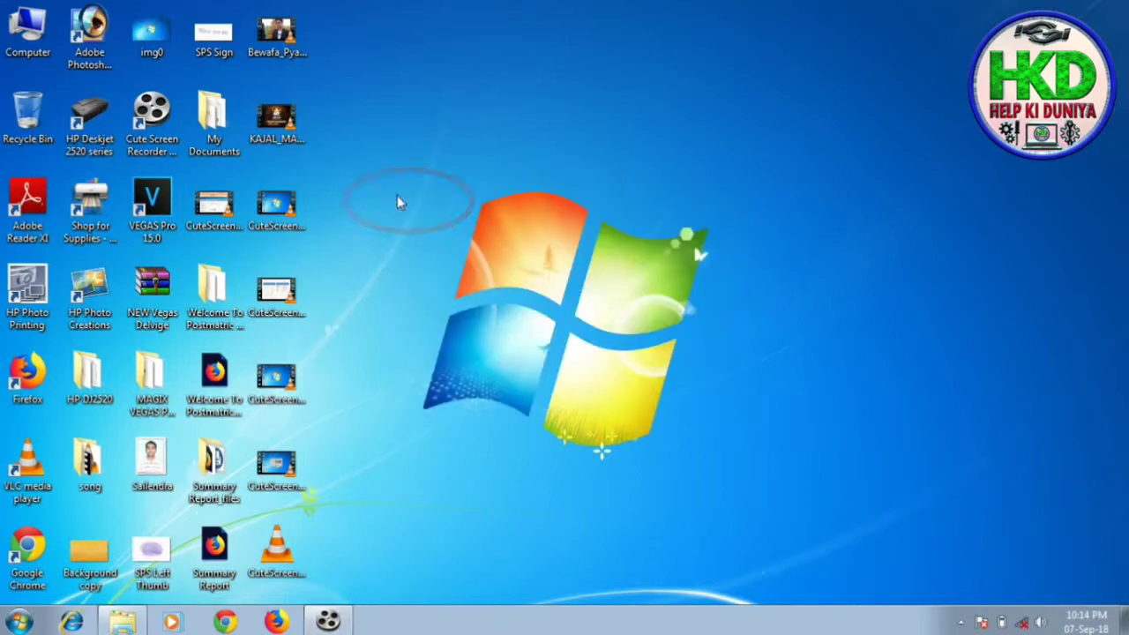
pyautogui.rightClick(397, 197)
pyautogui.click(464, 271)
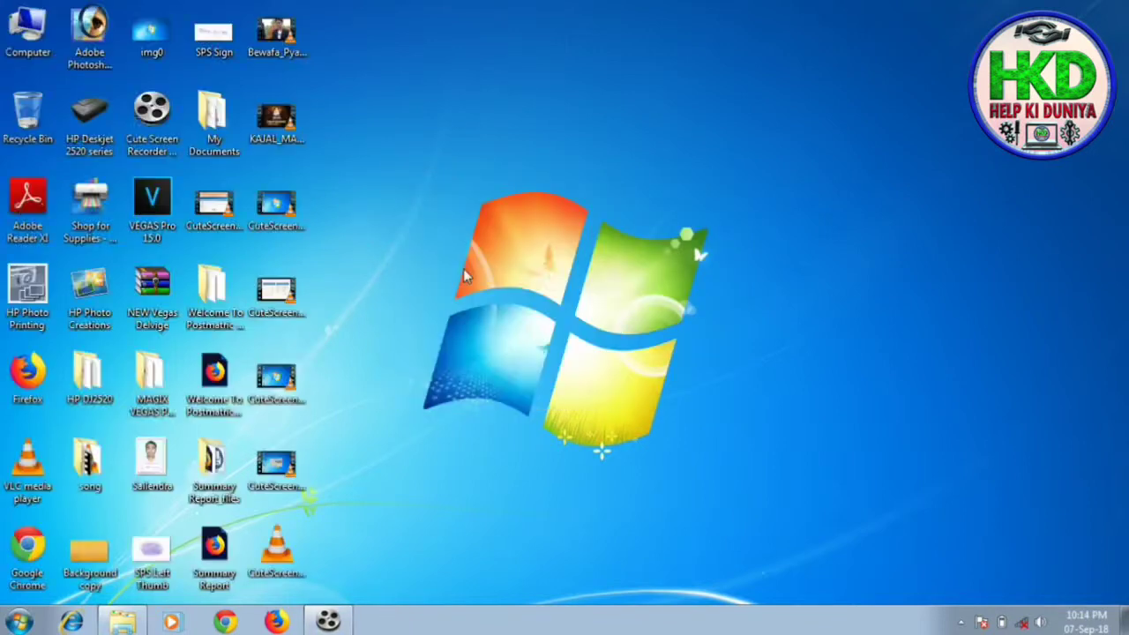
pyautogui.rightClick(463, 268)
pyautogui.click(519, 341)
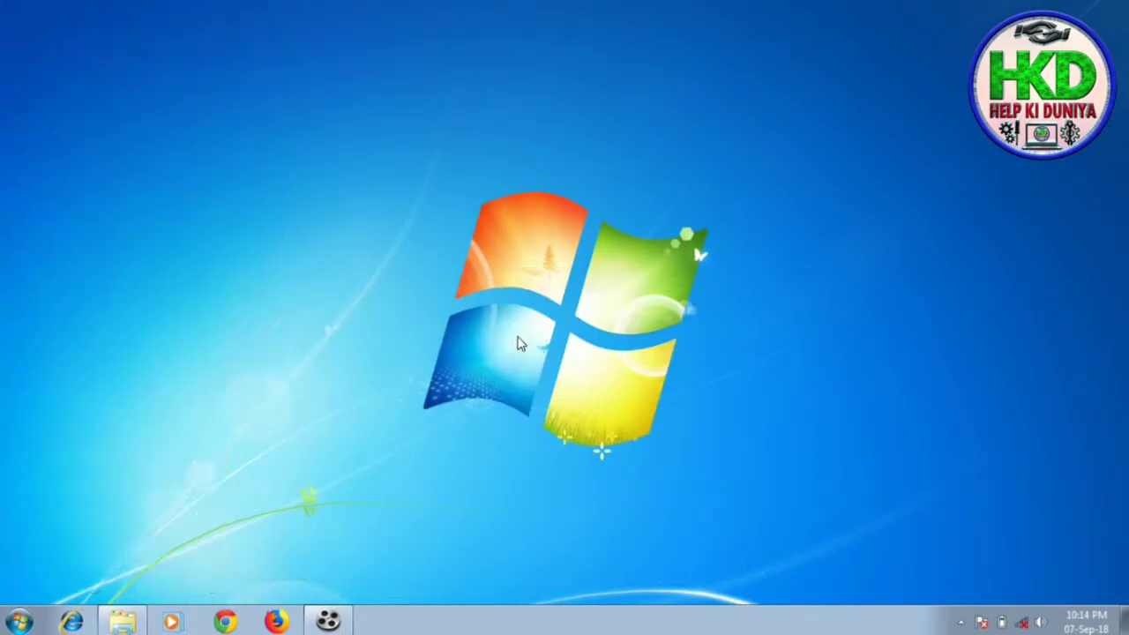
pyautogui.rightClick(521, 343)
pyautogui.click(565, 410)
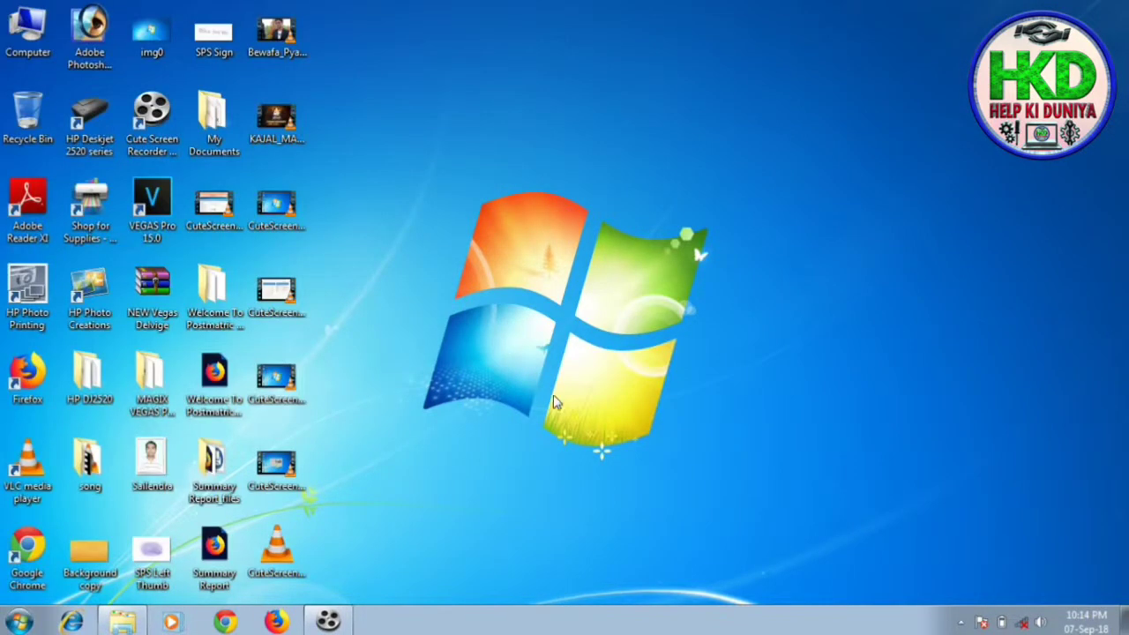
pyautogui.rightClick(449, 251)
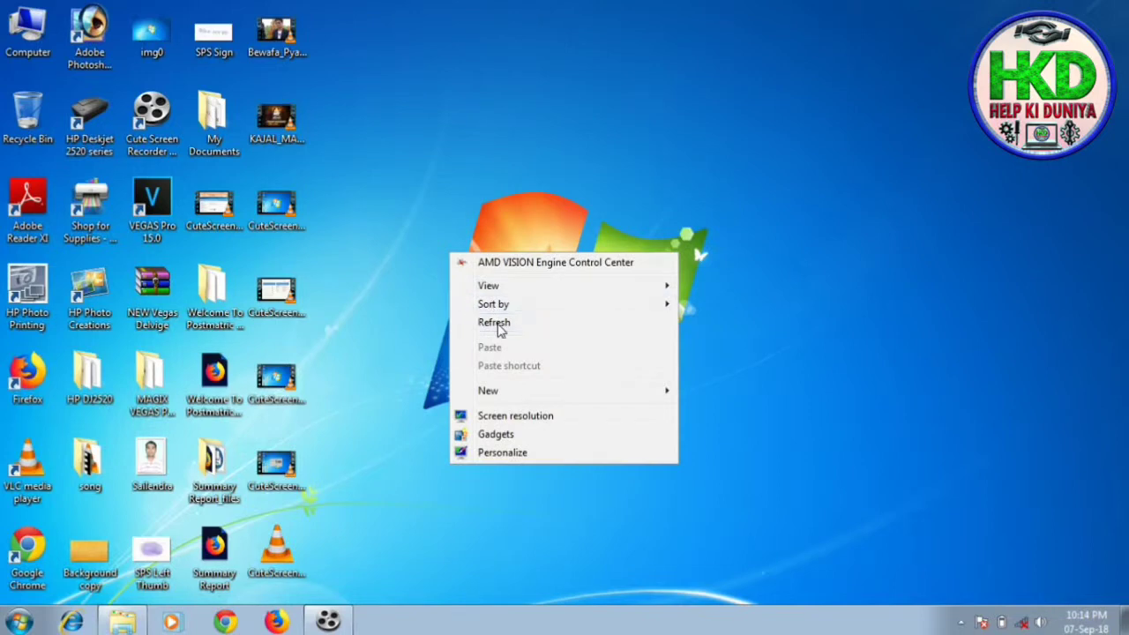
pyautogui.click(495, 323)
pyautogui.click(317, 625)
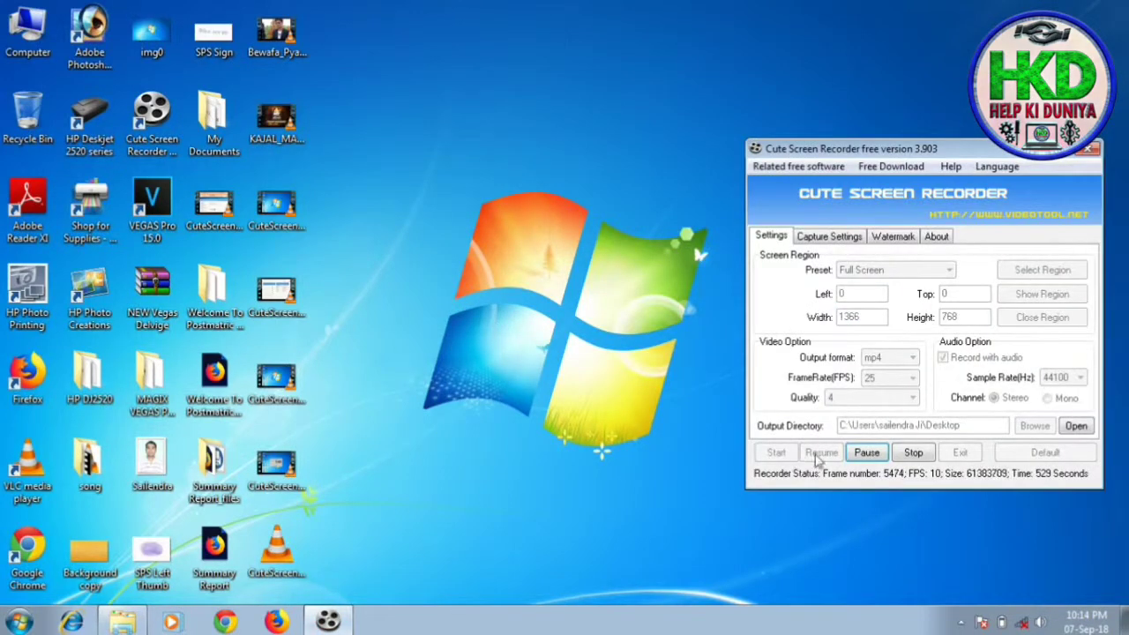